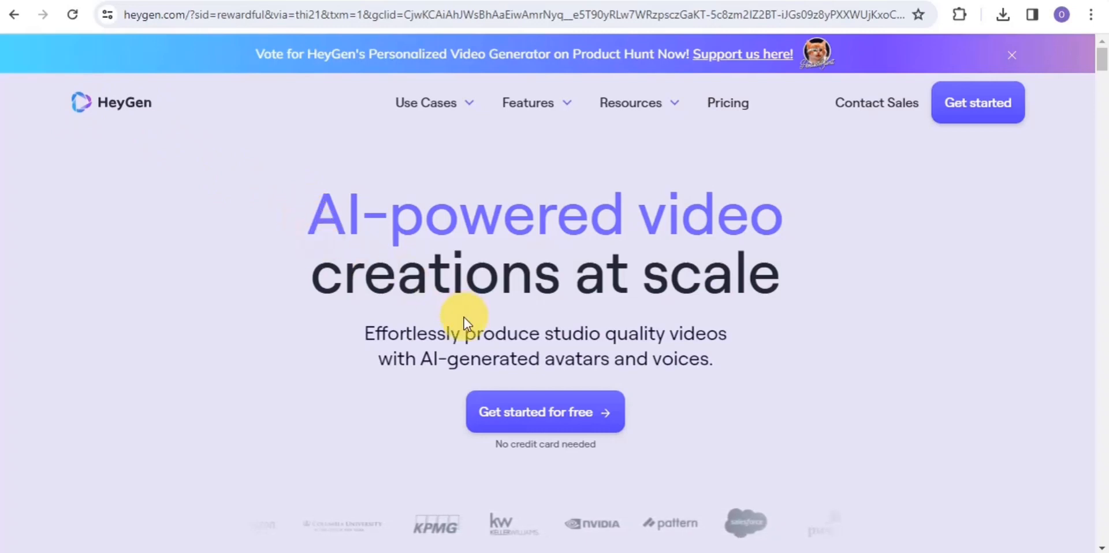
Step: Look over the HeyGen homepage, including the team use cases and the three-stage video creation overview
drag(1104, 67, 1104, 113)
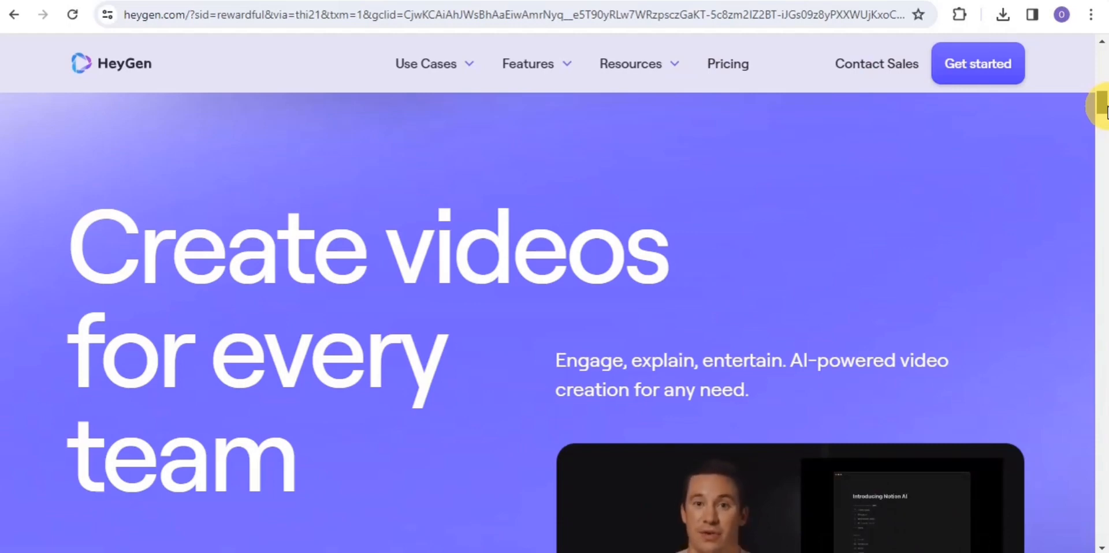
drag(1104, 107, 1104, 196)
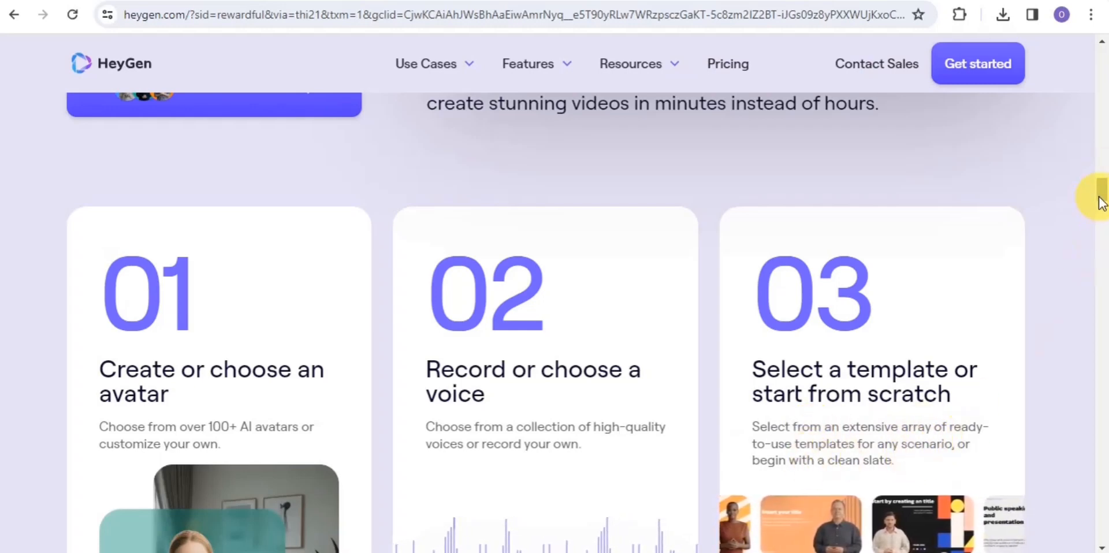
drag(1103, 188, 1099, 49)
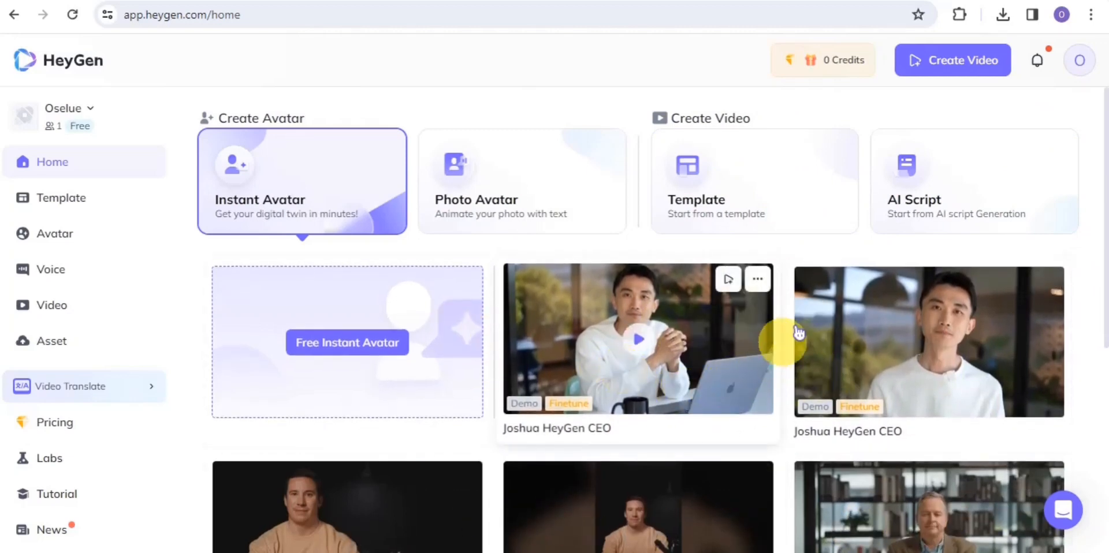
Step: Open the AI Script generator in topic mode and enter the topic "Nature's Symphony: Sounds of the Wilderness"
click(971, 199)
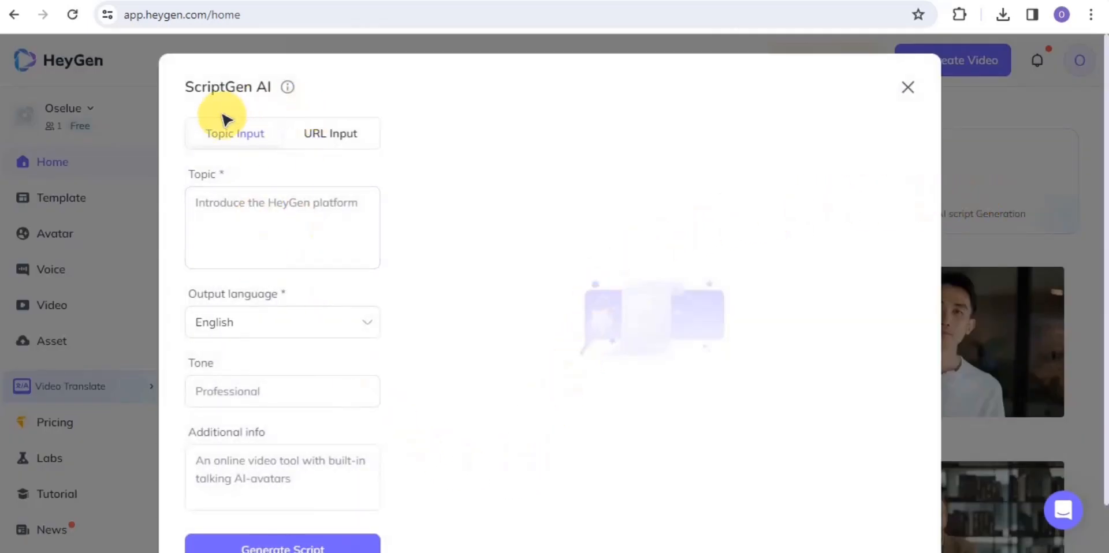
click(312, 137)
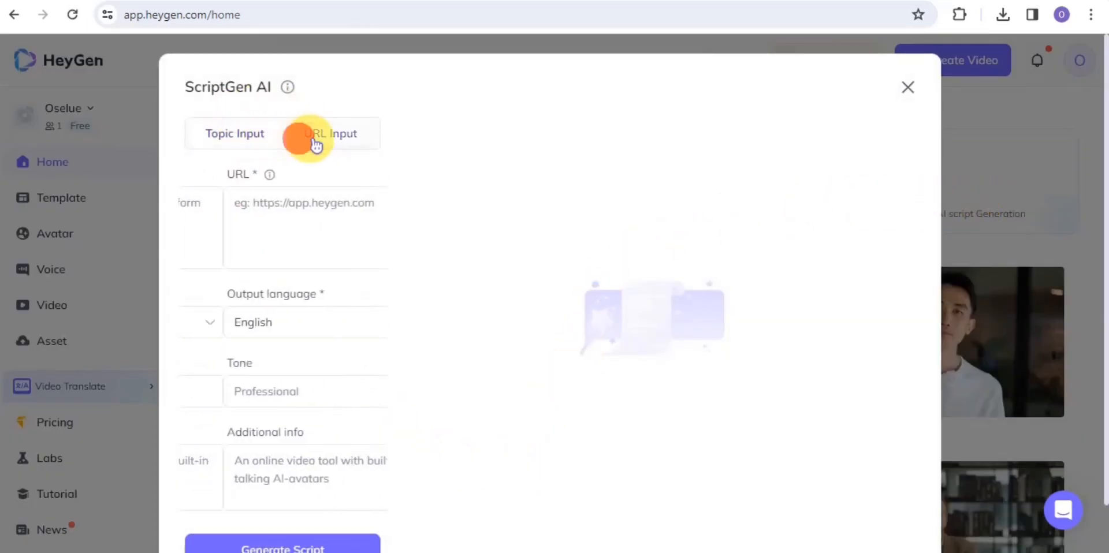
click(241, 138)
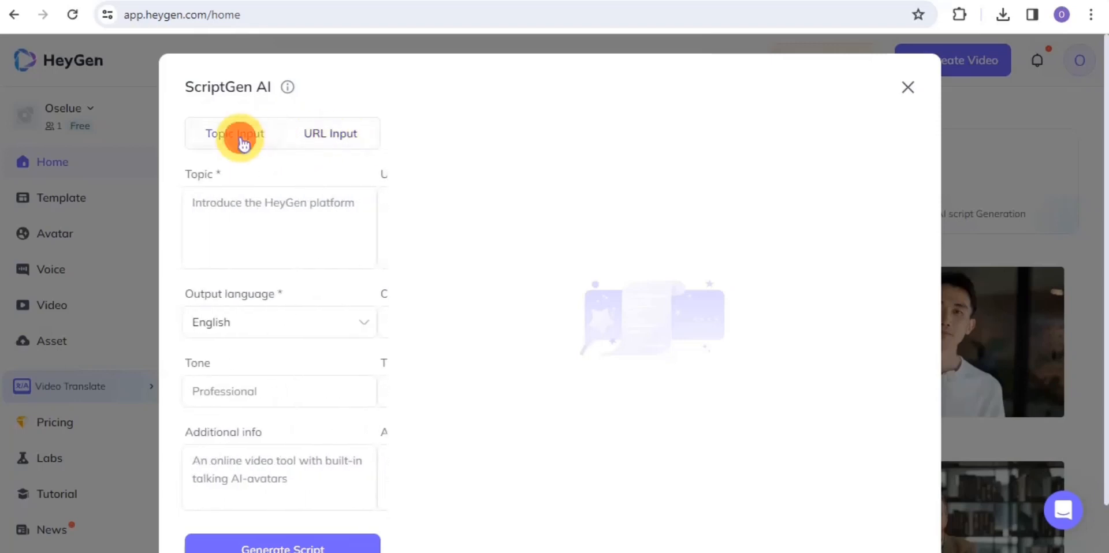
click(193, 207)
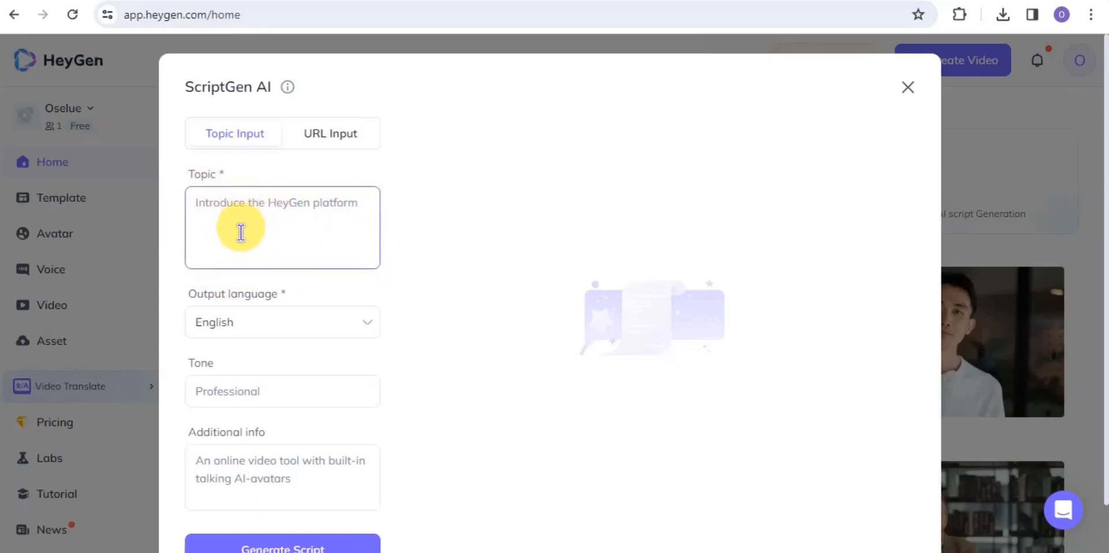
right_click(252, 228)
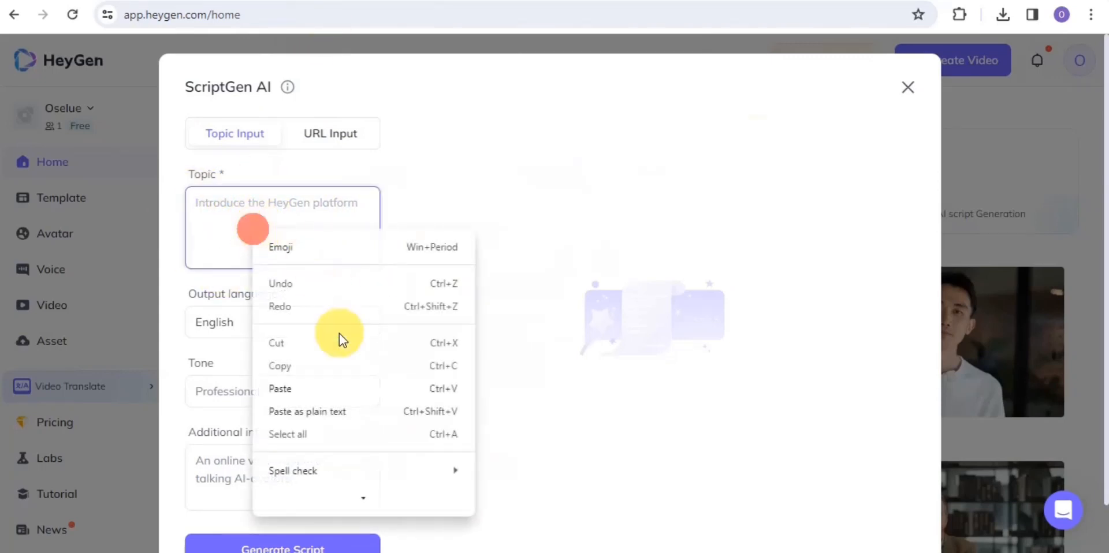
click(258, 390)
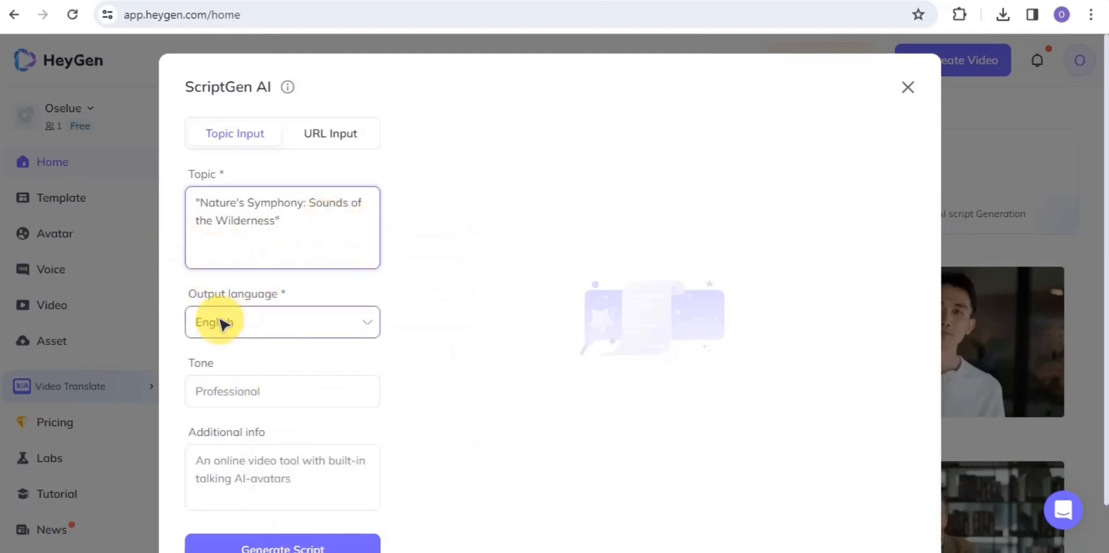
Step: Generate the script with a Professional tone and create a video from it
click(351, 286)
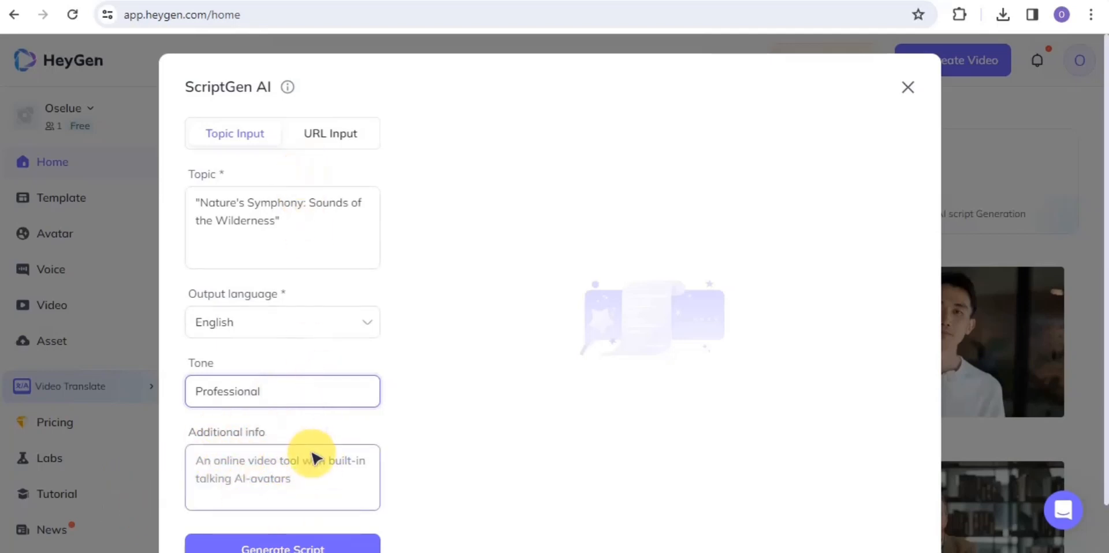
click(297, 548)
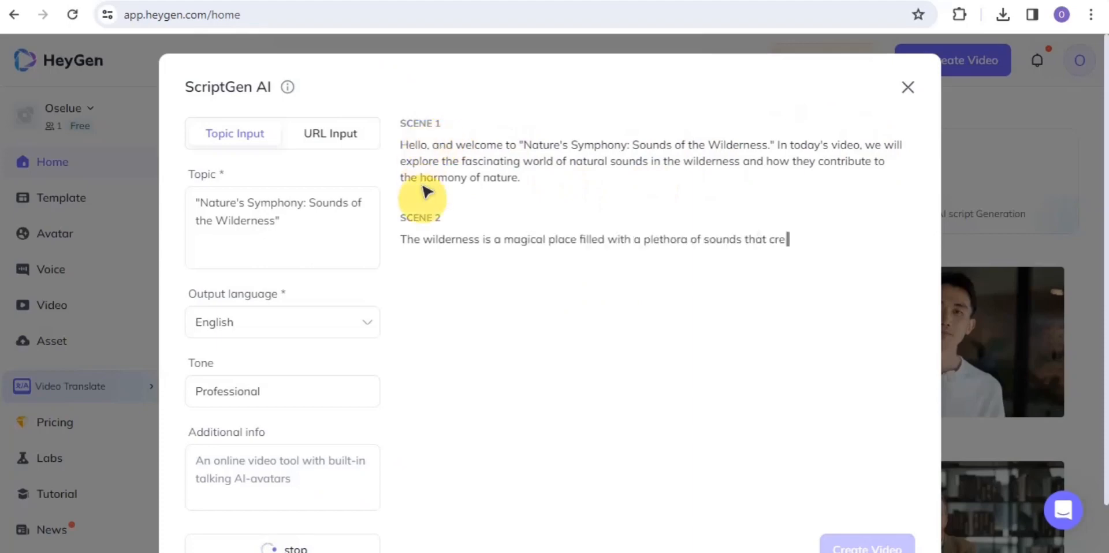
scroll(438, 292, down, 5)
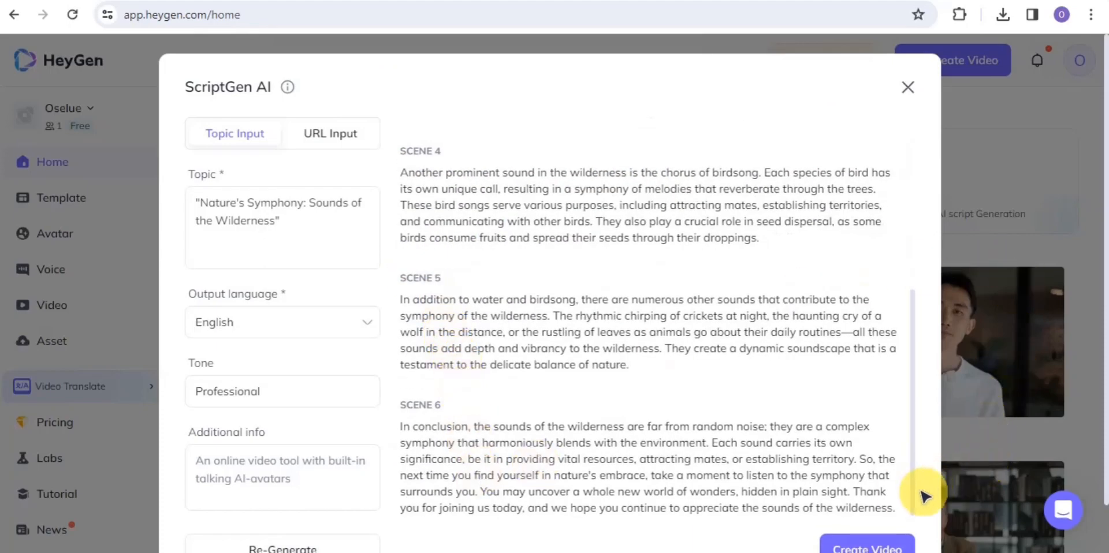
drag(918, 511, 921, 537)
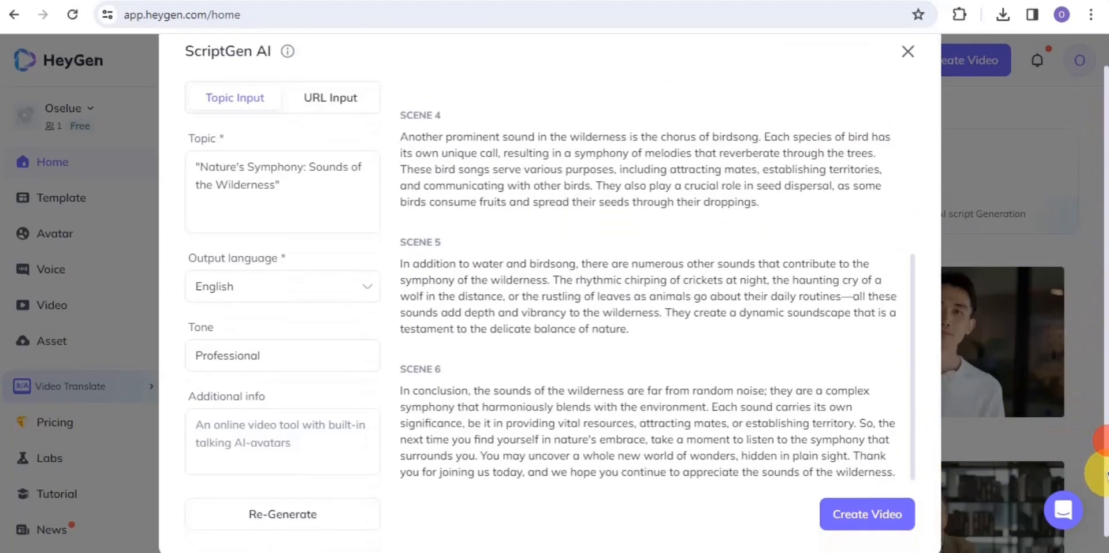
scroll(1097, 445, down, 1)
click(878, 514)
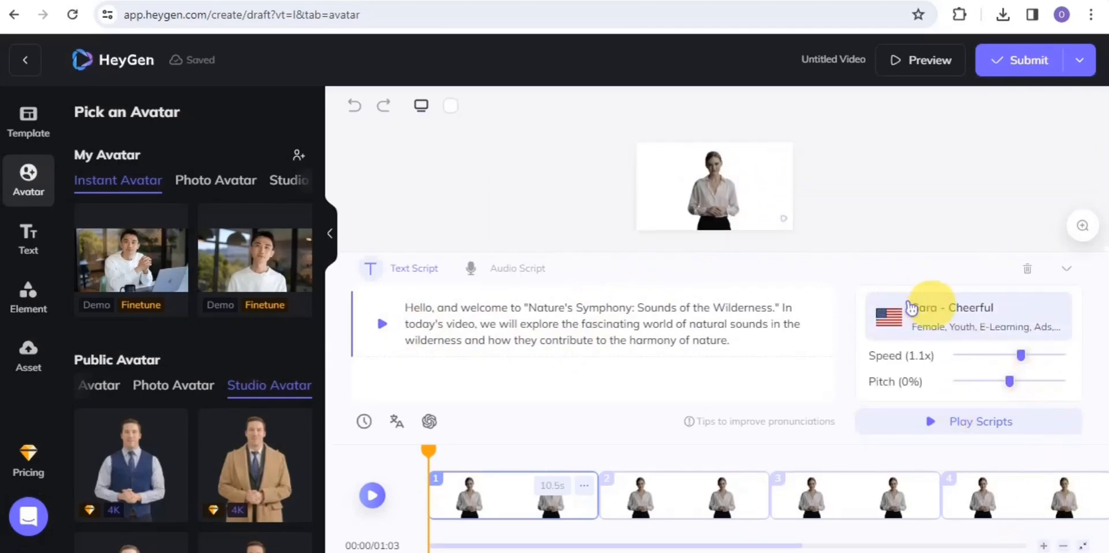
Step: Look through the public AI voices and play the opening scenes to check the narration
click(950, 338)
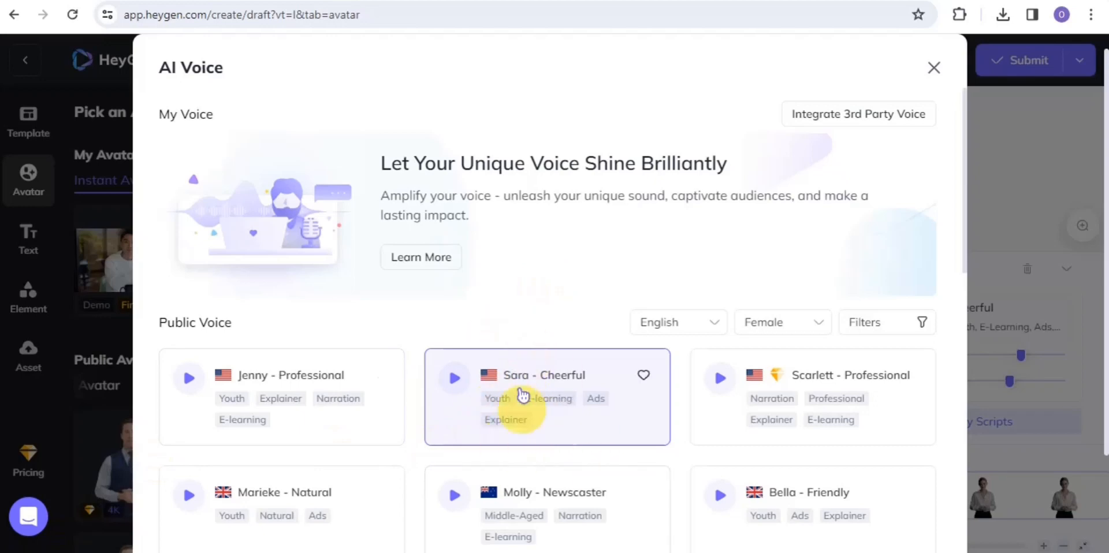
click(934, 65)
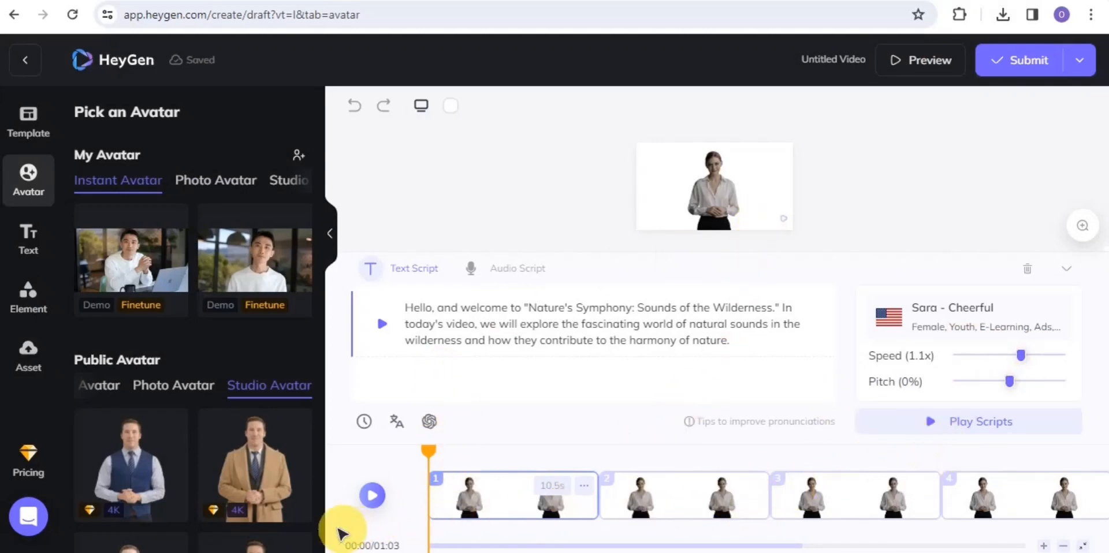
click(375, 500)
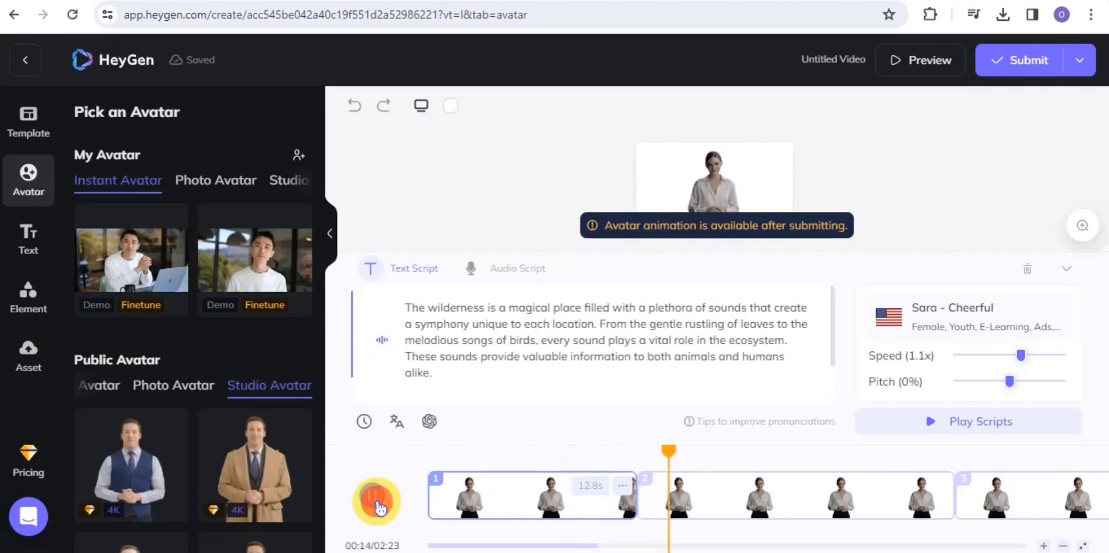
click(378, 507)
click(665, 467)
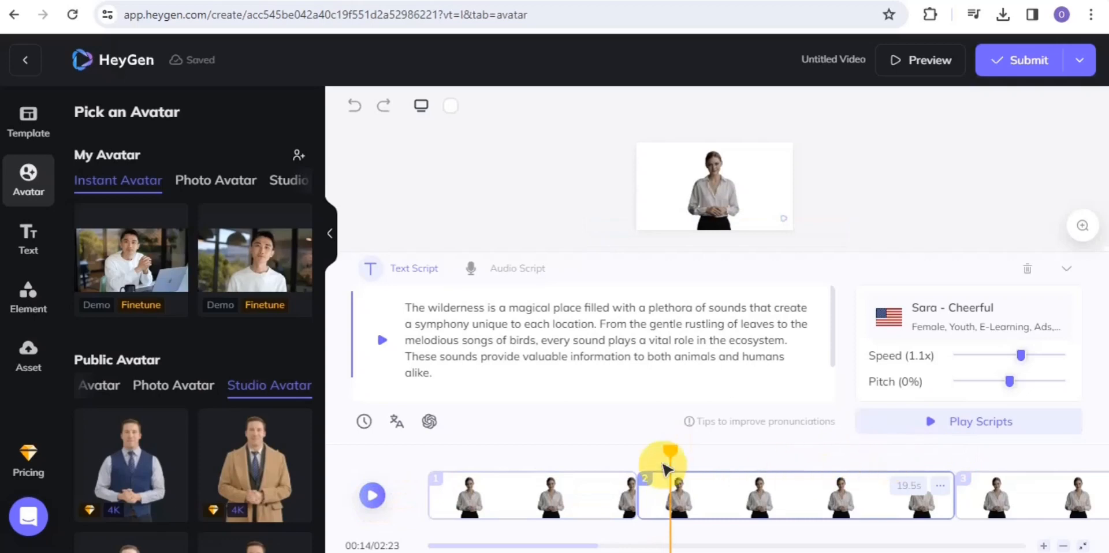
Step: Collapse the script area and add a title text to the first scene
click(445, 484)
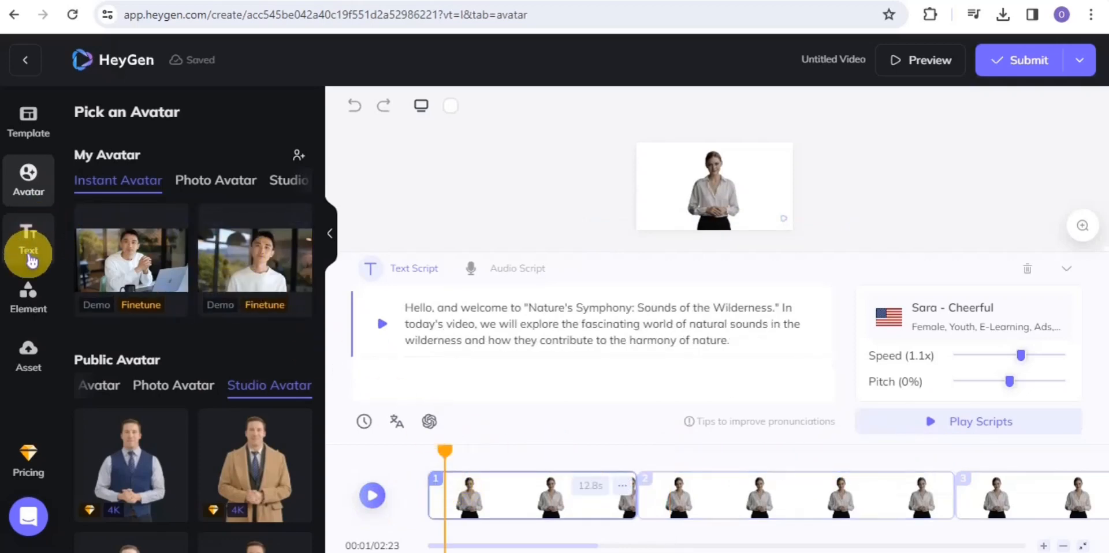
click(29, 246)
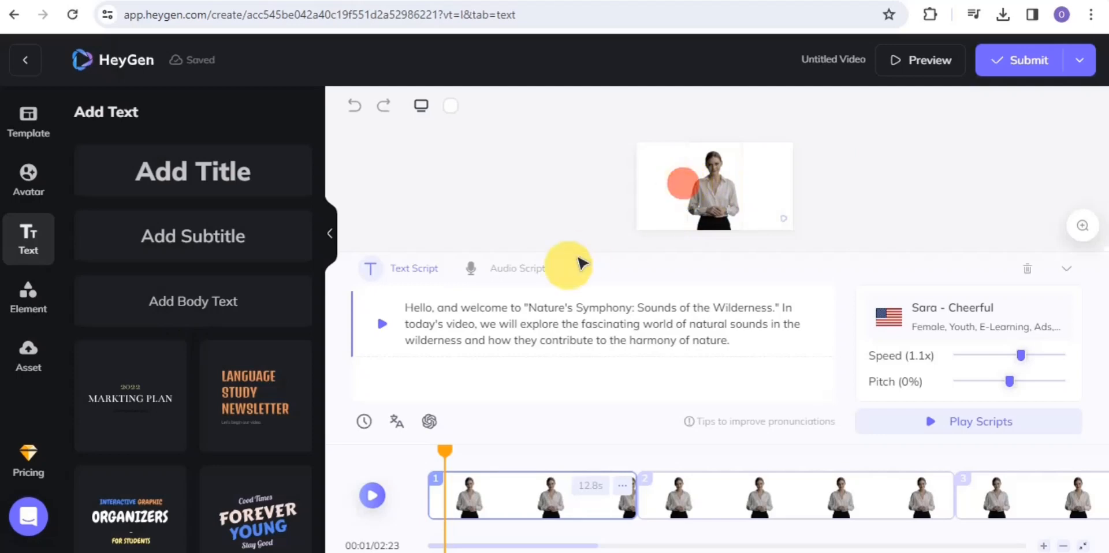
click(1067, 268)
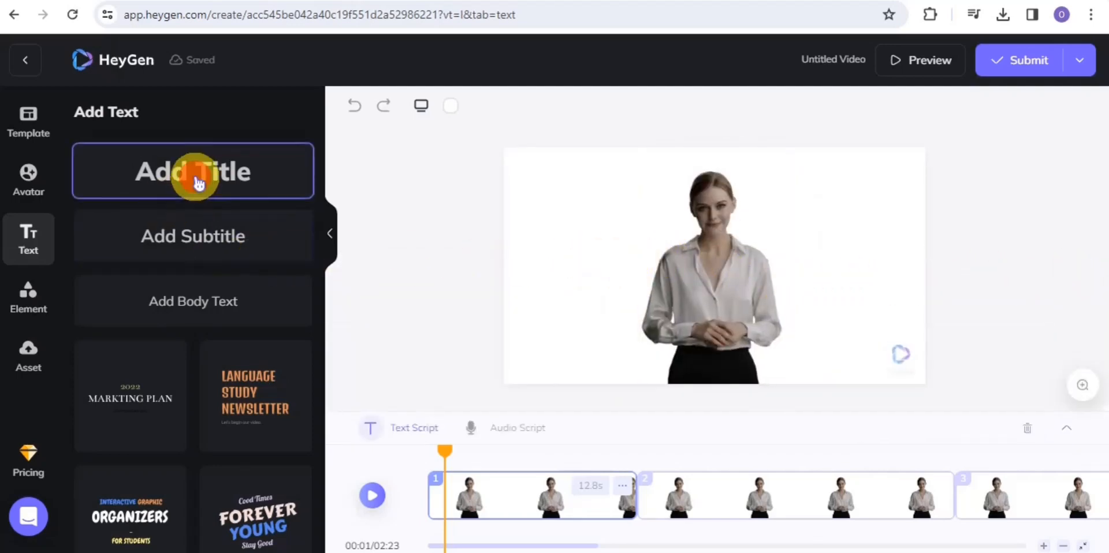
click(703, 253)
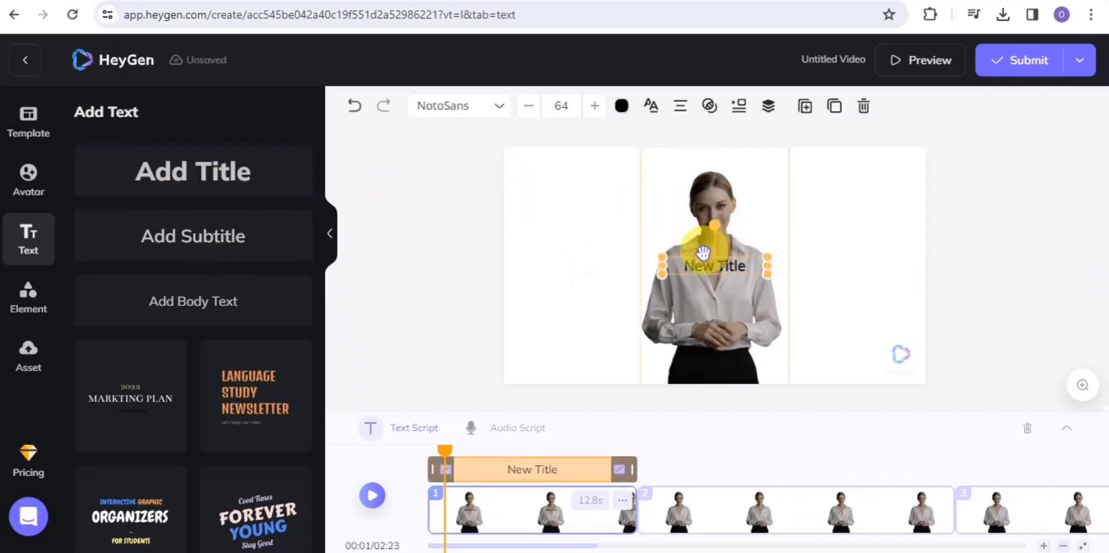
Step: Delete the new title text from the first scene
double_click(700, 266)
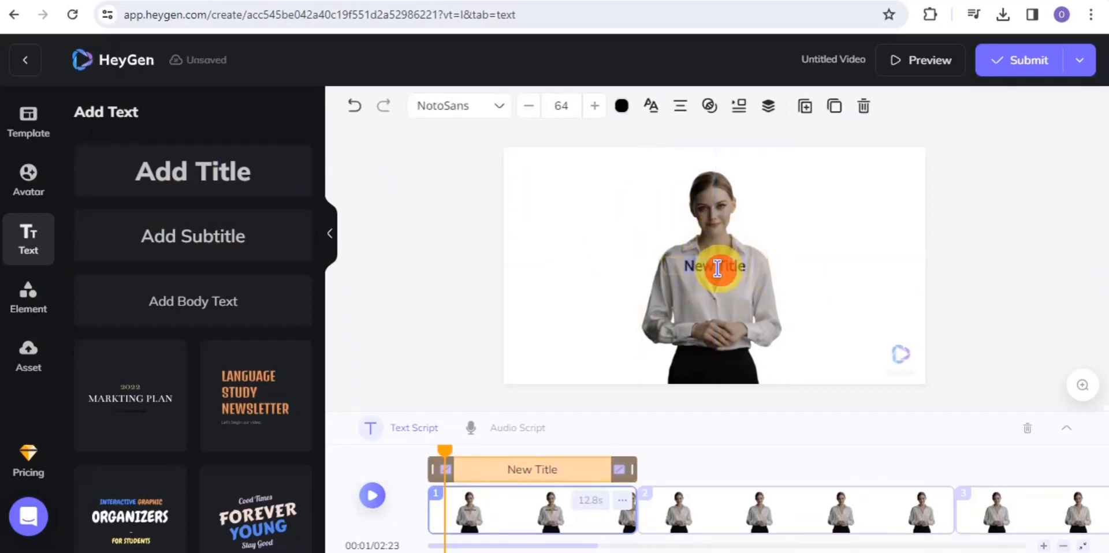
right_click(718, 268)
click(578, 270)
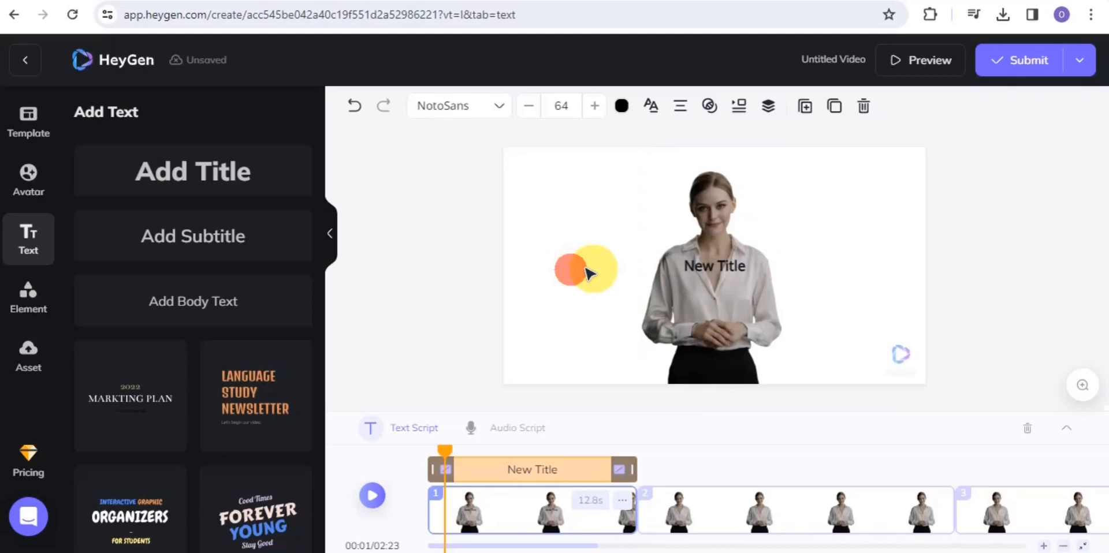
click(709, 261)
right_click(723, 264)
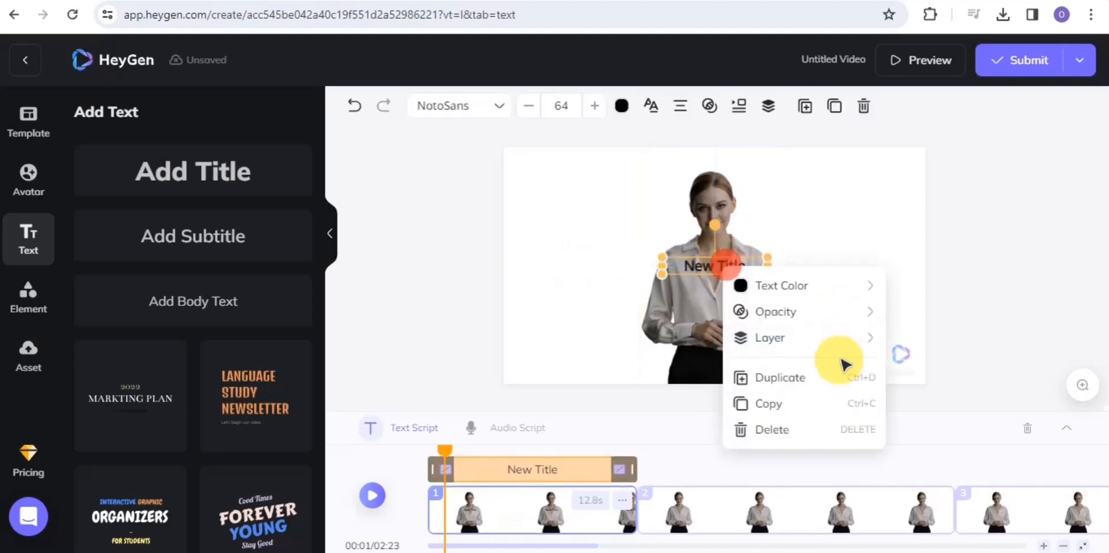
click(768, 432)
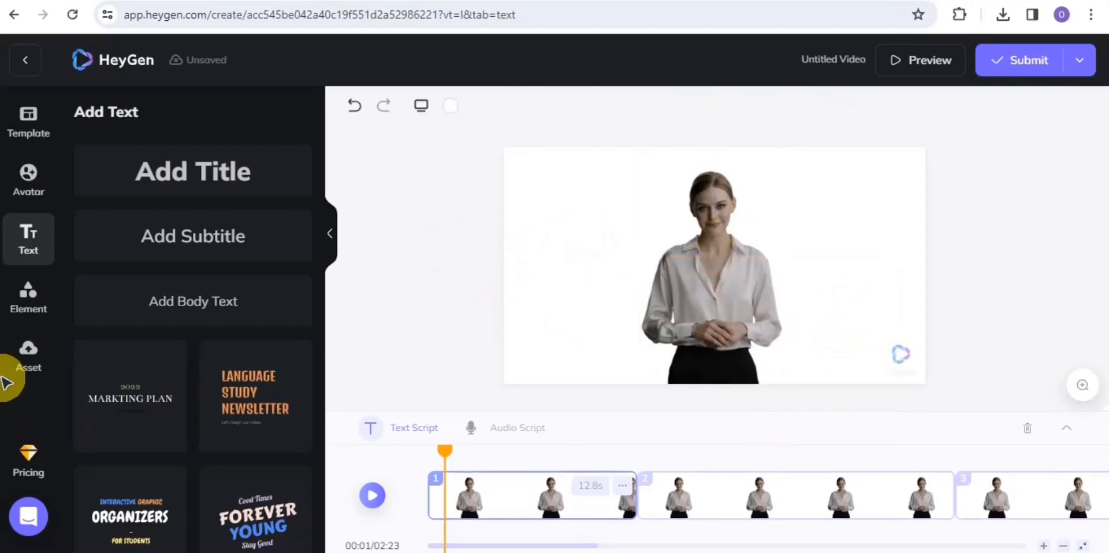
Step: Add the WATCH NOW callout sticker to the first scene and place it in the frame's lower-left corner
click(43, 298)
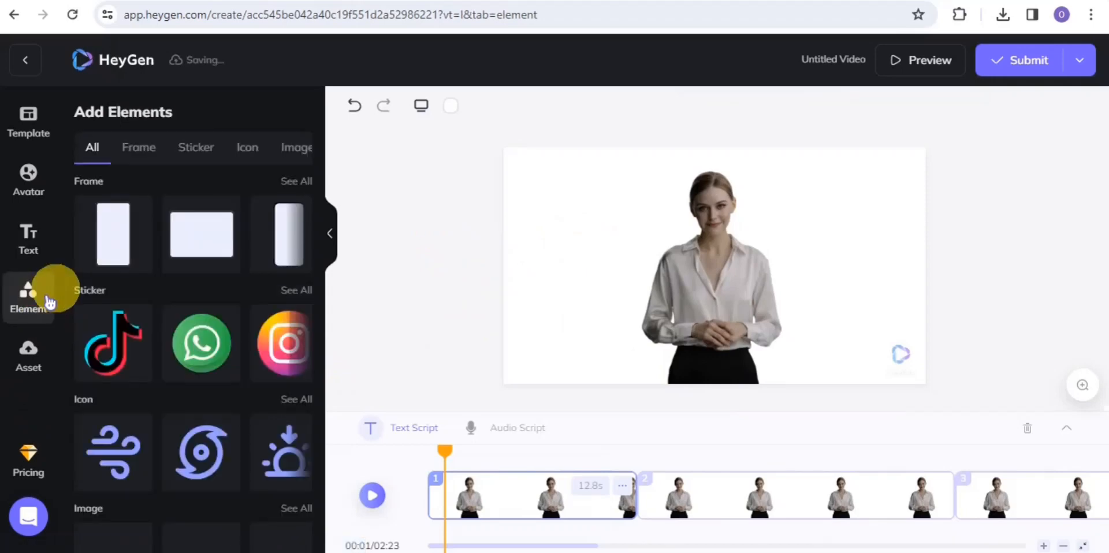
click(149, 146)
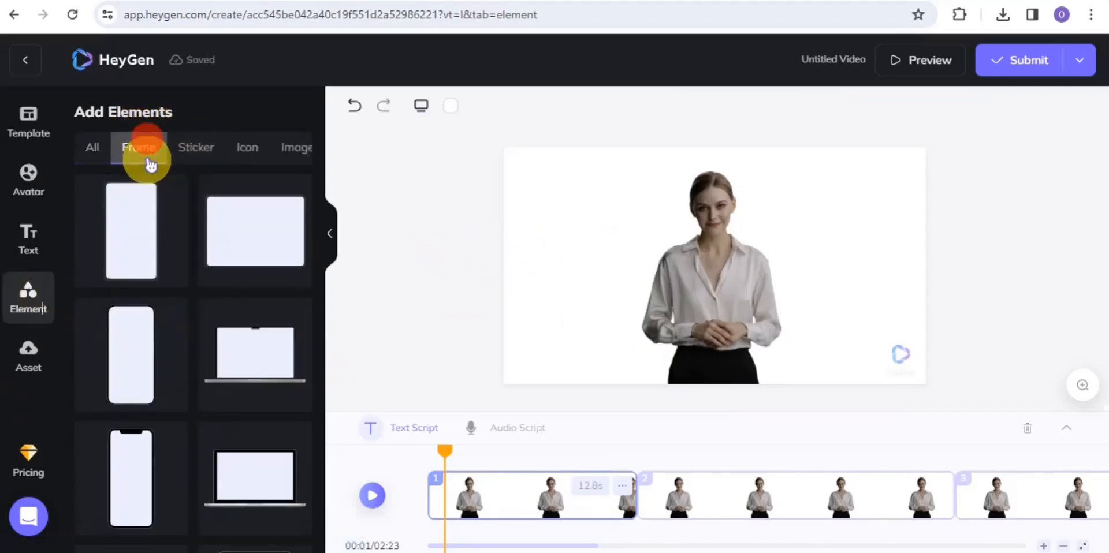
click(193, 145)
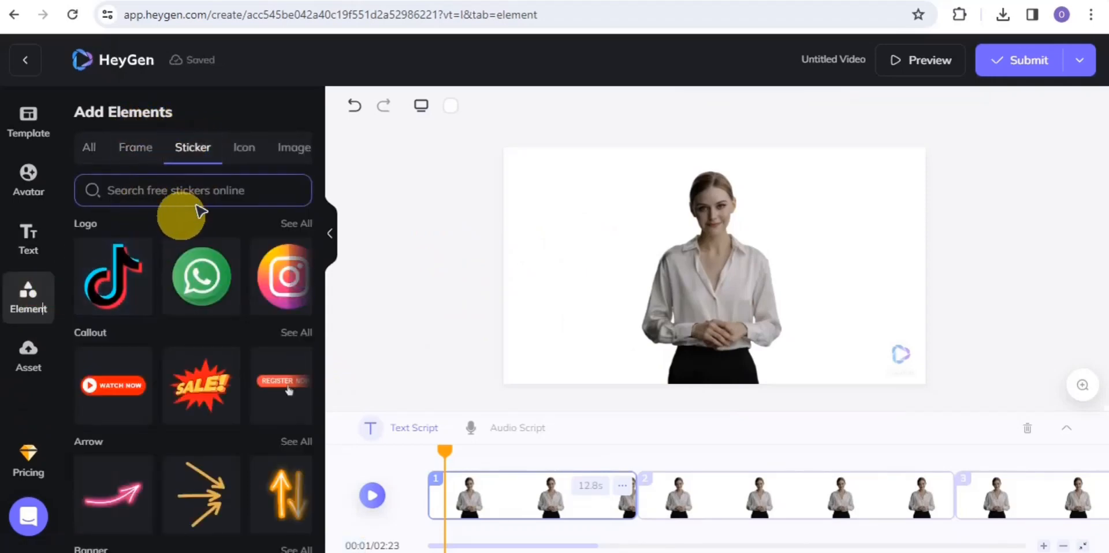
click(120, 397)
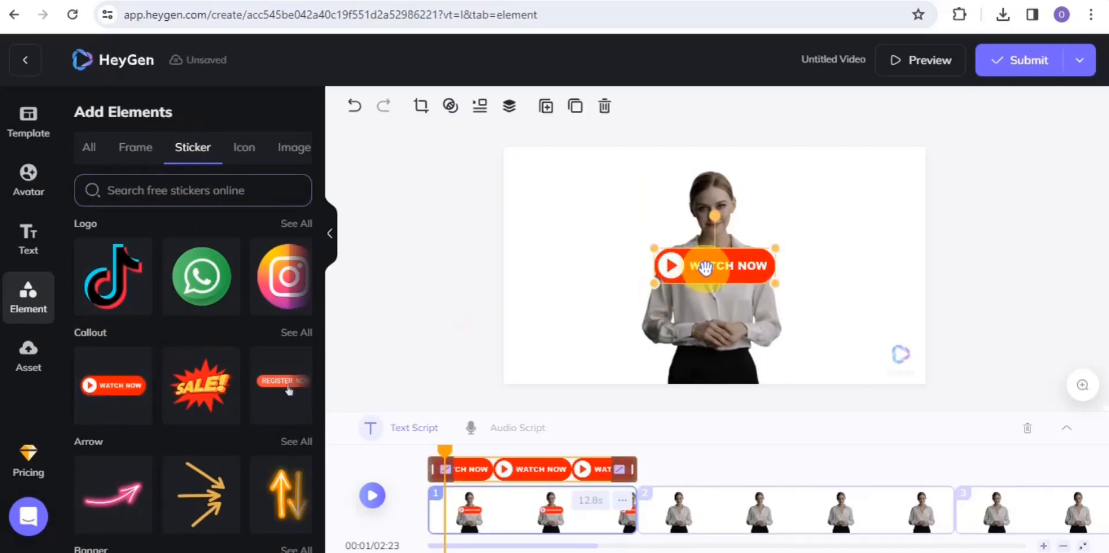
drag(706, 269, 565, 363)
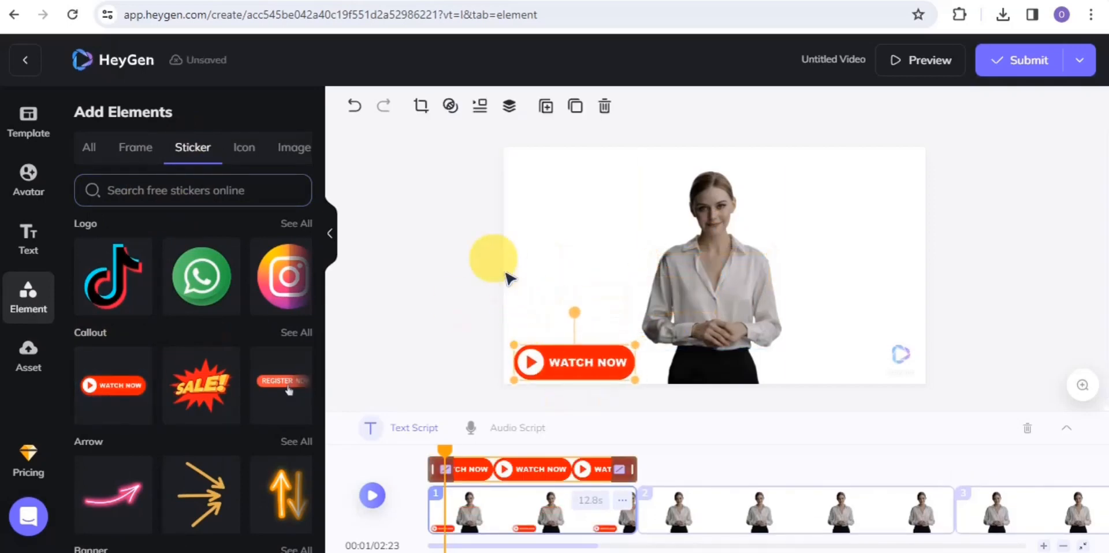
click(389, 202)
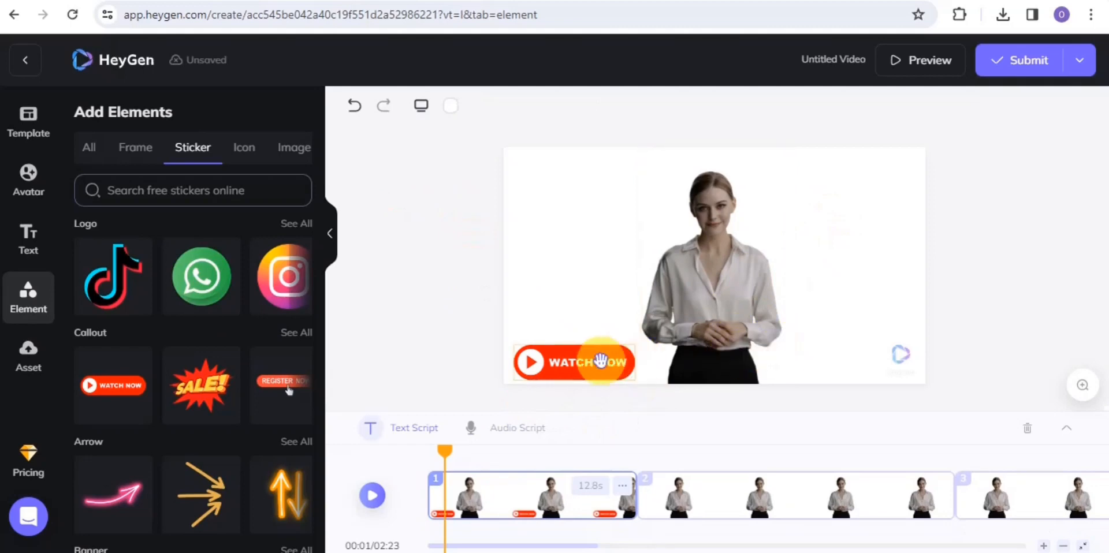
Step: Generate images from the prompt "nature" with the Text to Image tool in the project's assets
click(16, 359)
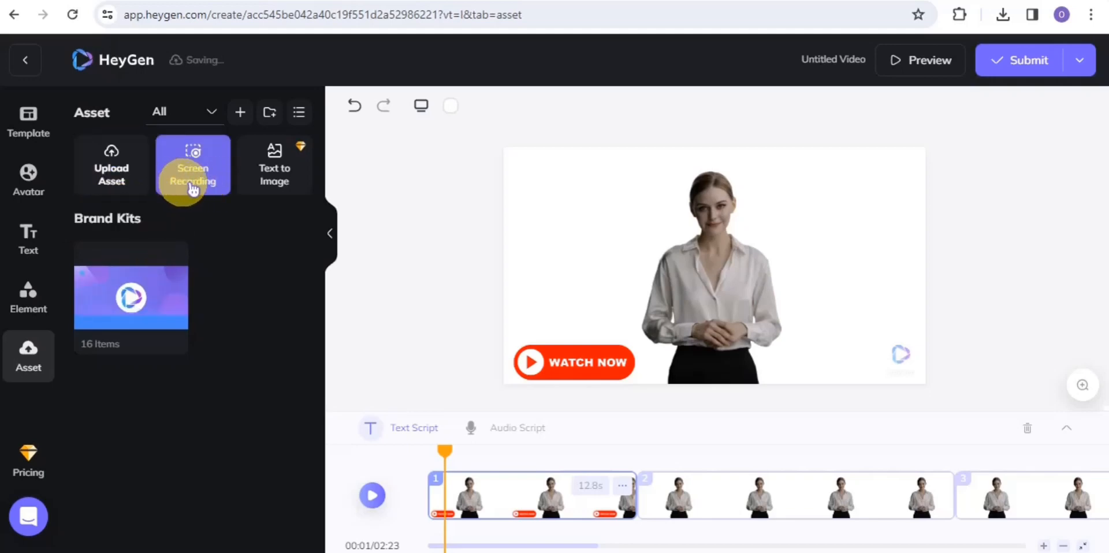
click(286, 180)
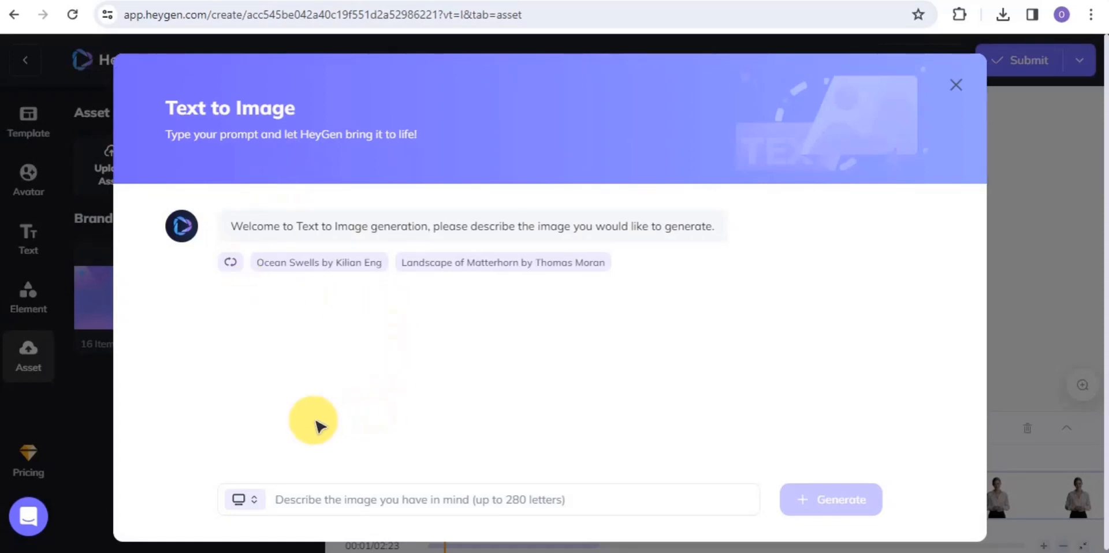
click(291, 500)
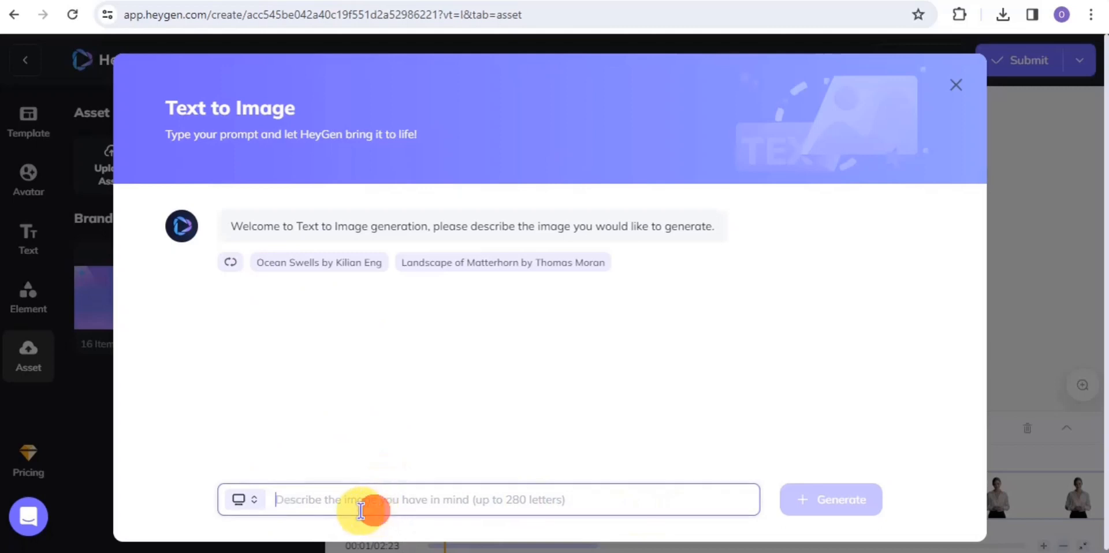
text(nature)
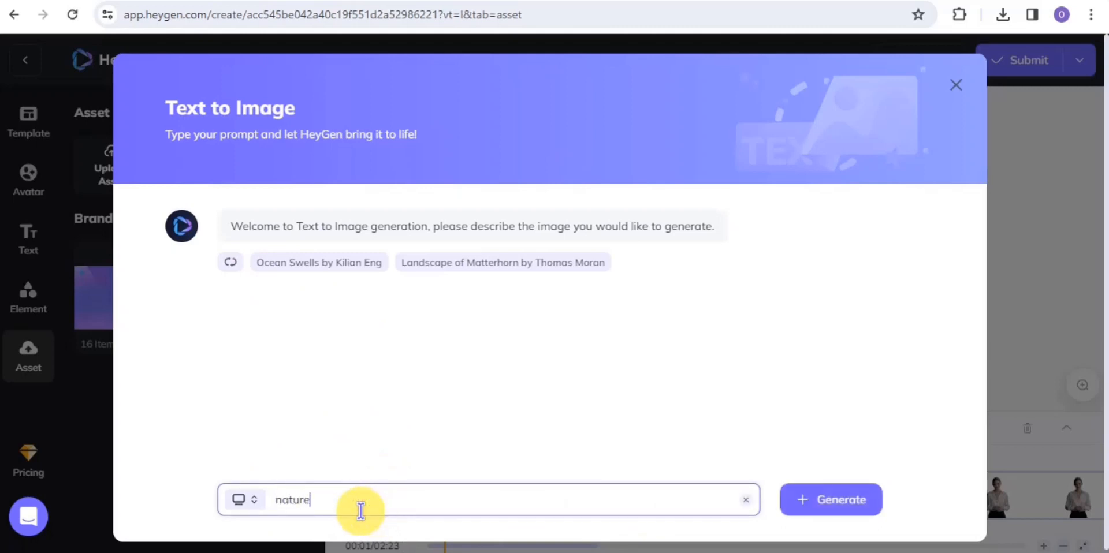
click(833, 501)
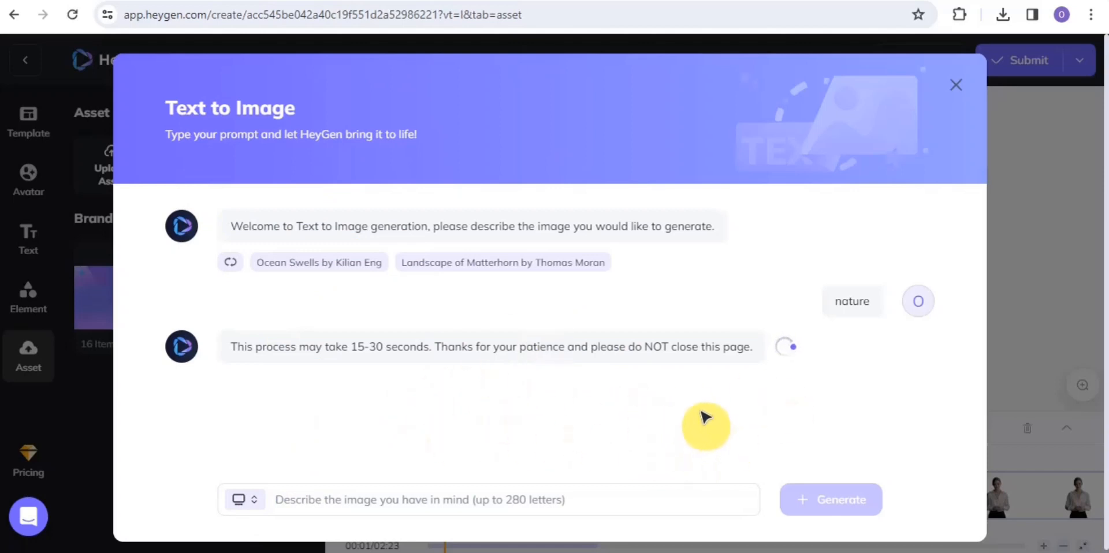
click(950, 552)
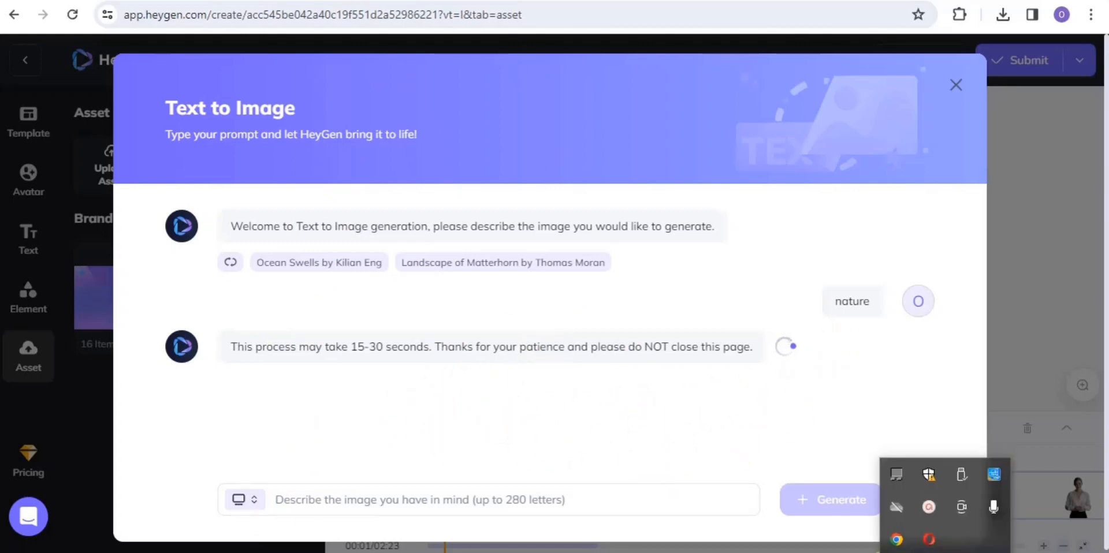
click(928, 507)
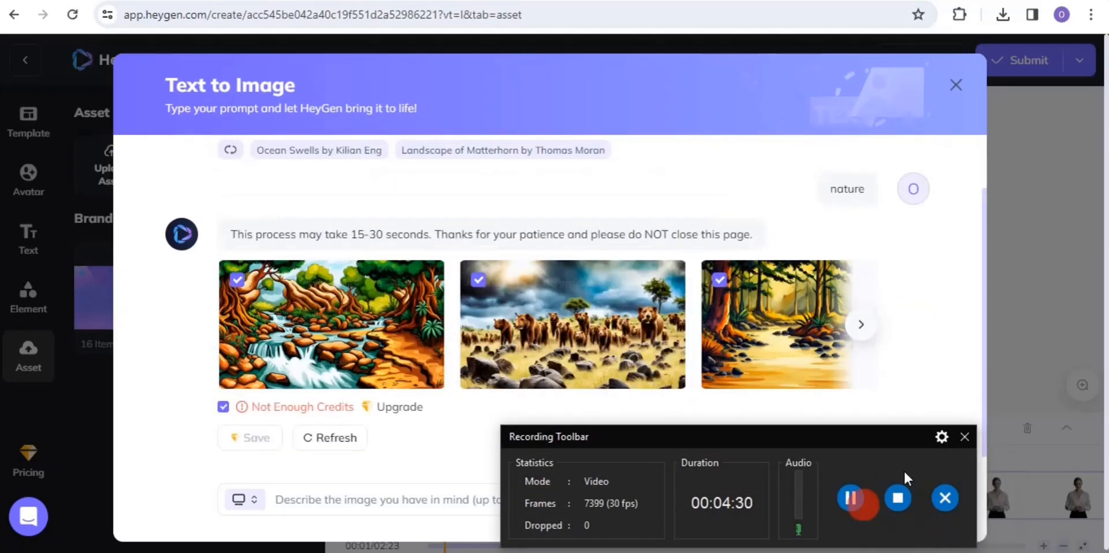
click(963, 437)
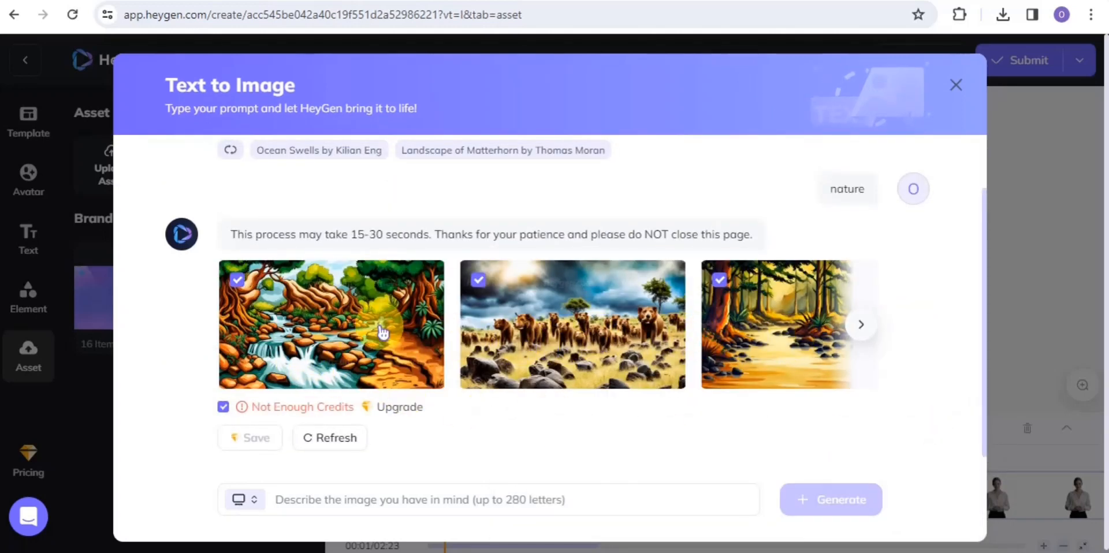
Step: Look through the remaining generated nature images, close Text to Image, and view the yearly pricing plans
click(868, 334)
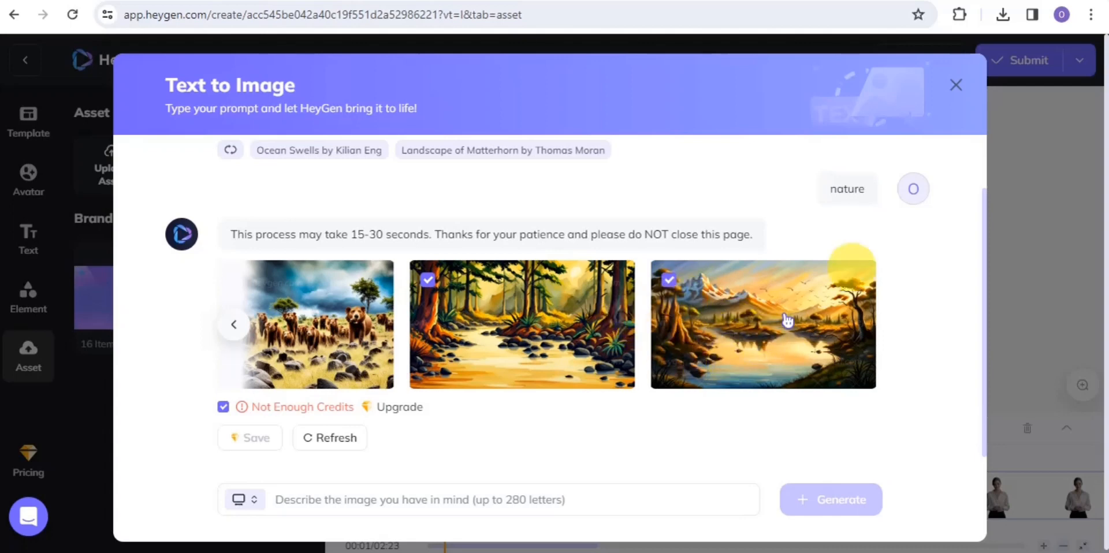
click(952, 91)
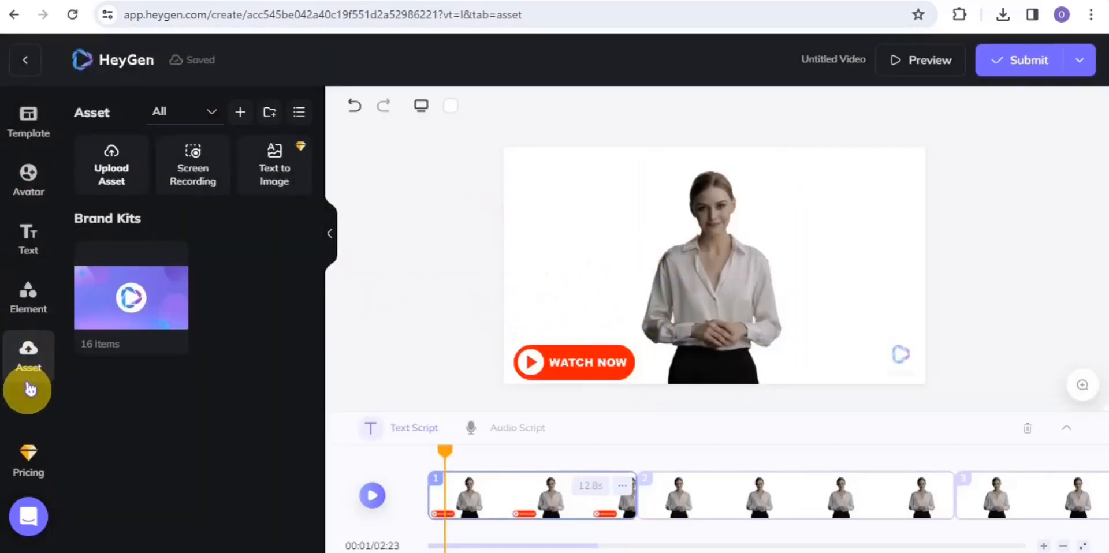
click(44, 471)
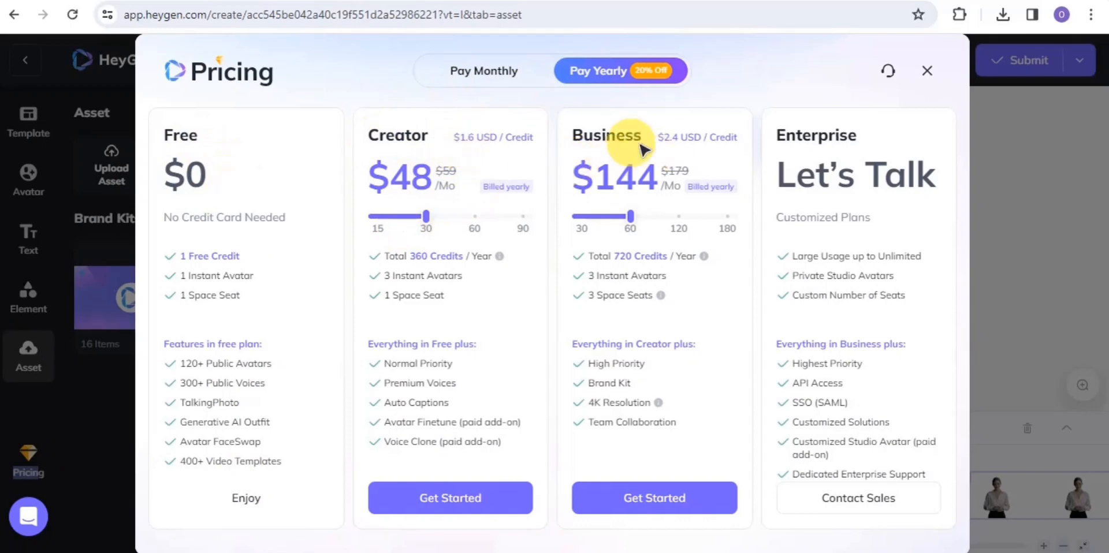
click(927, 71)
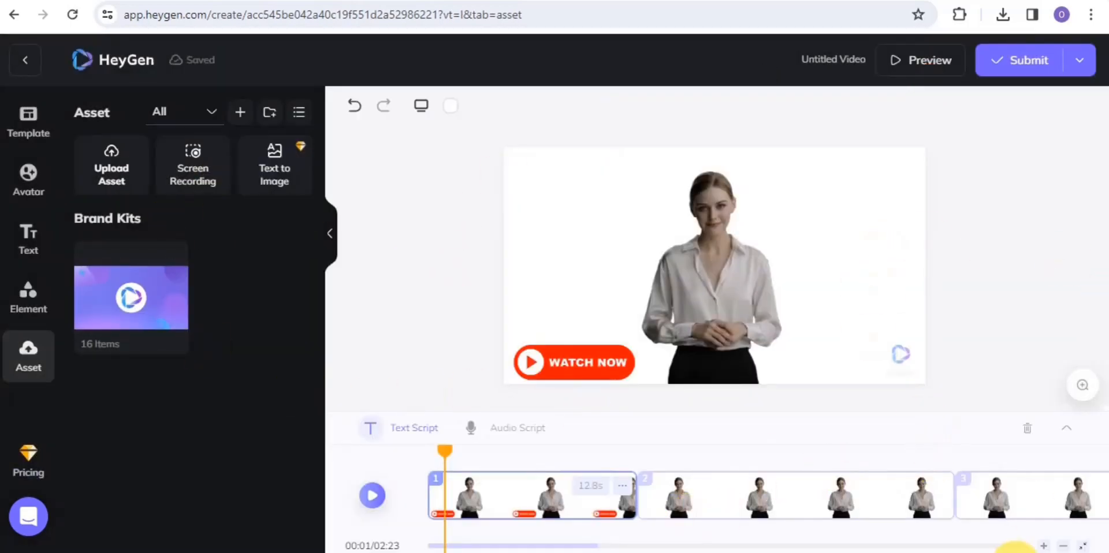
Step: Try to submit the video, first at standard quality and again as 4K
click(1043, 72)
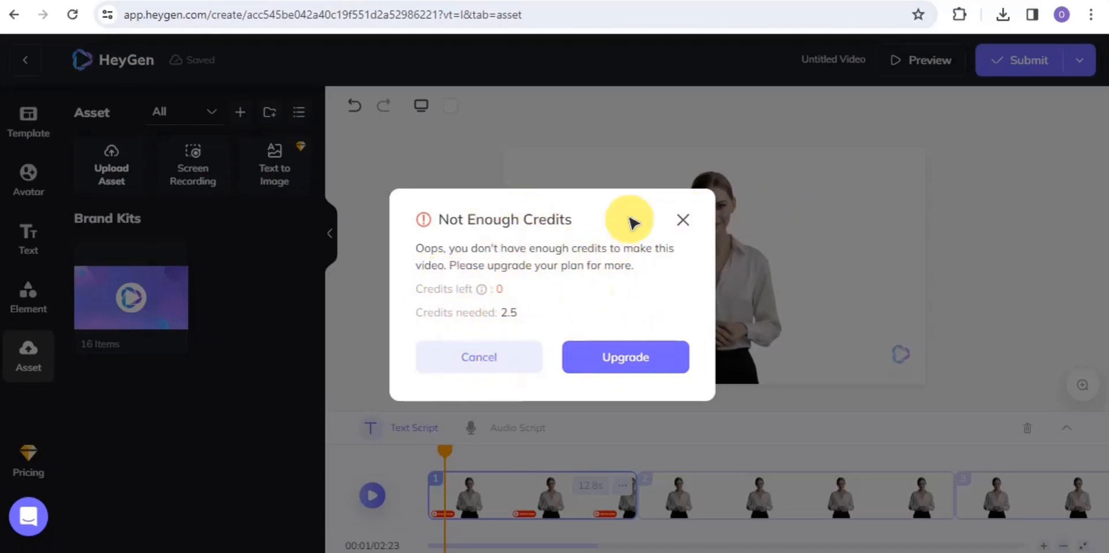
click(683, 227)
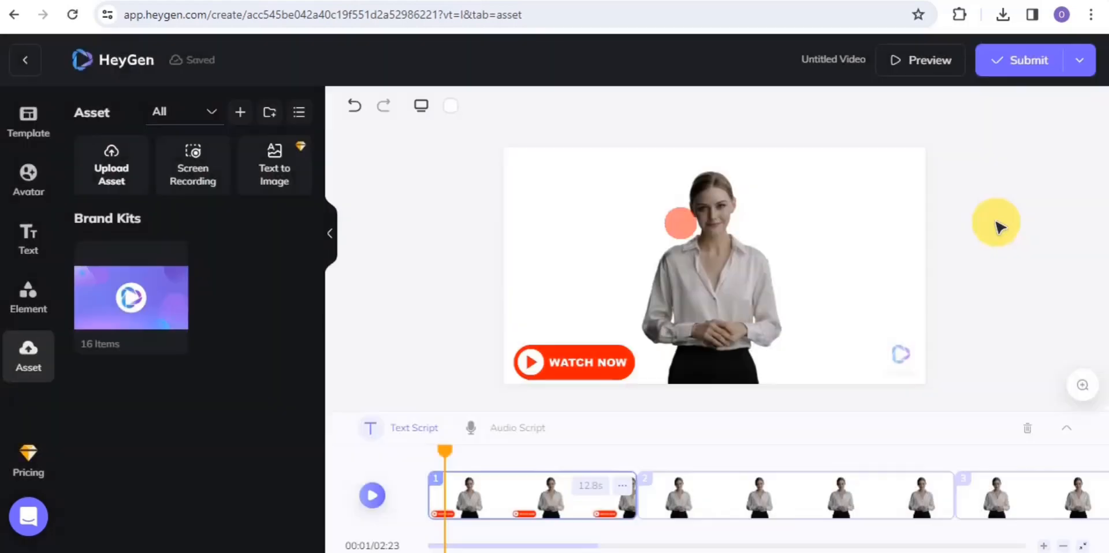
click(1078, 60)
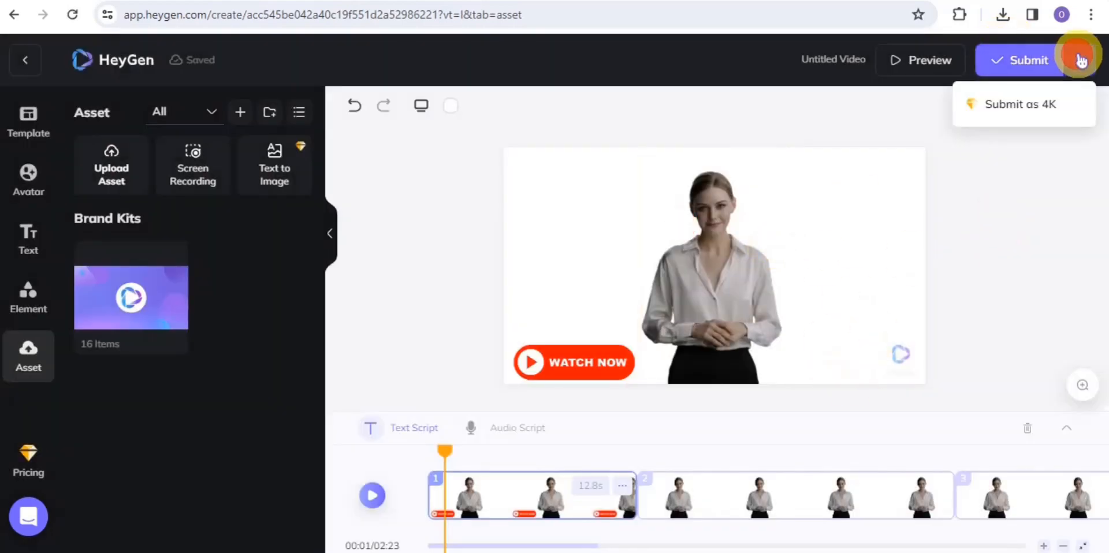
click(1032, 119)
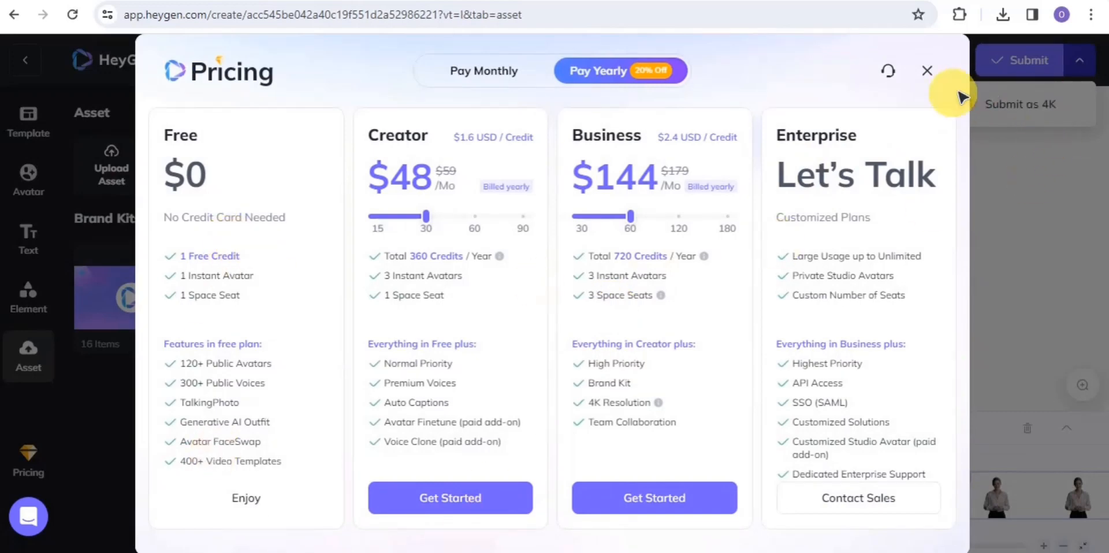
click(931, 75)
Step: Preview the avatar video and return to editing
click(928, 72)
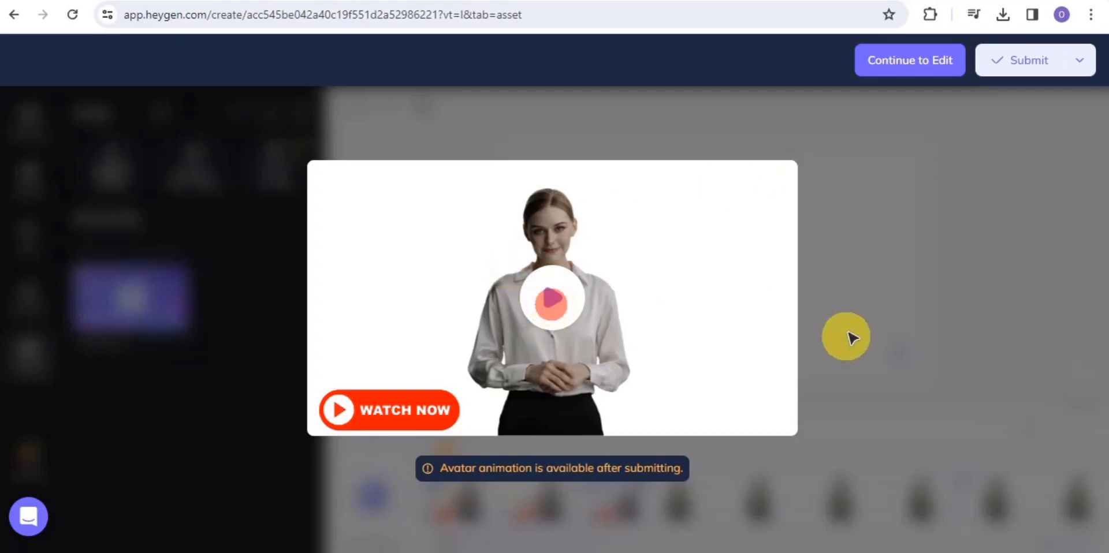
click(941, 96)
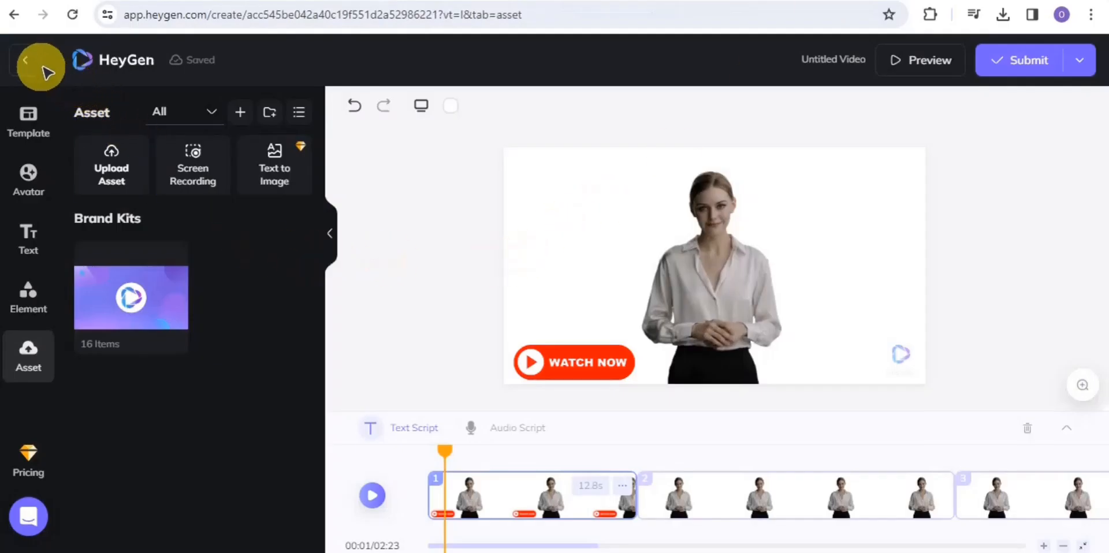
Step: Leave the editor for the home page and start a new video from the Internal Communication public template
click(27, 63)
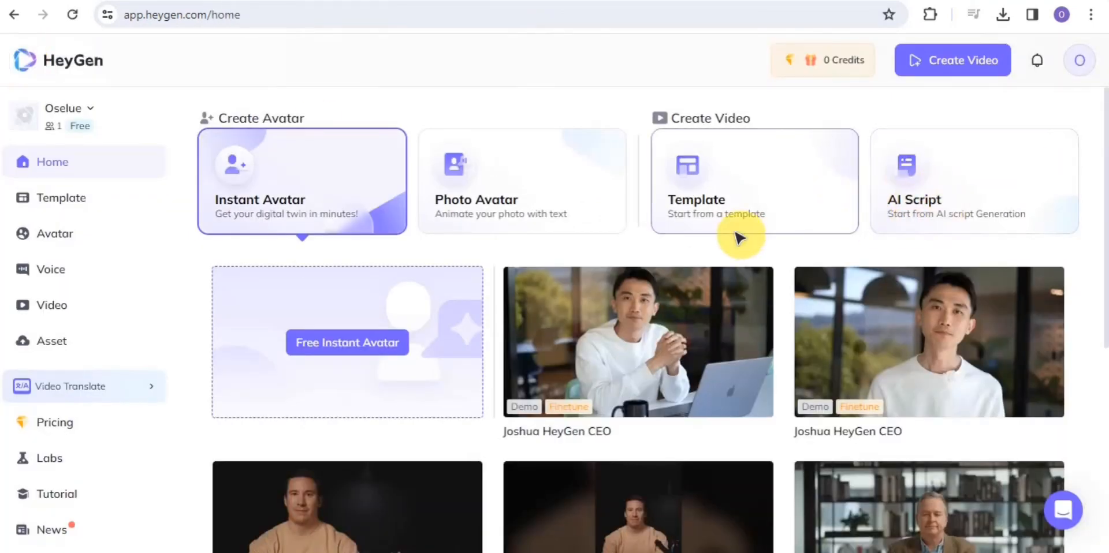
click(754, 185)
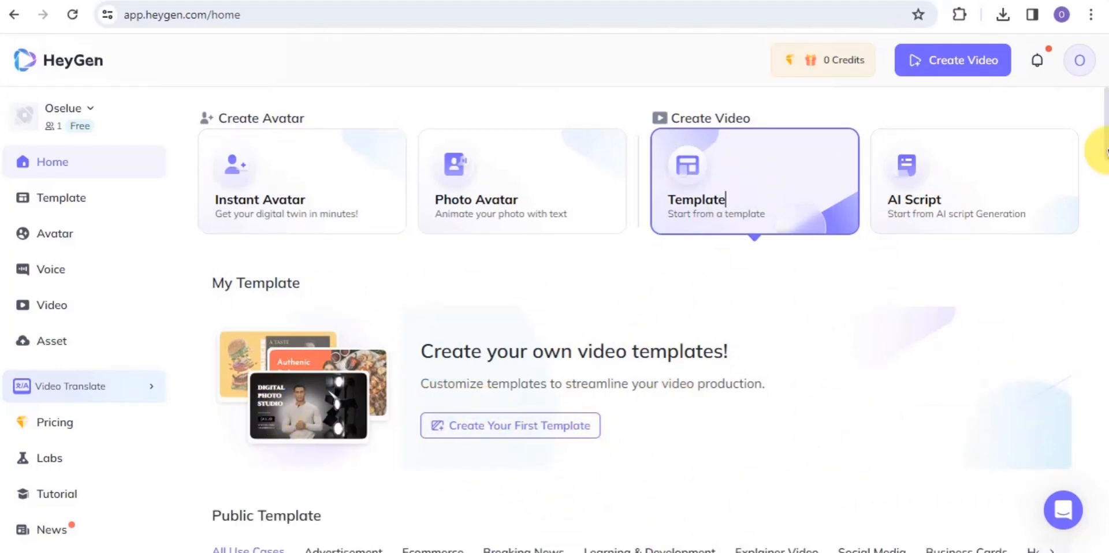
drag(1105, 150, 1104, 249)
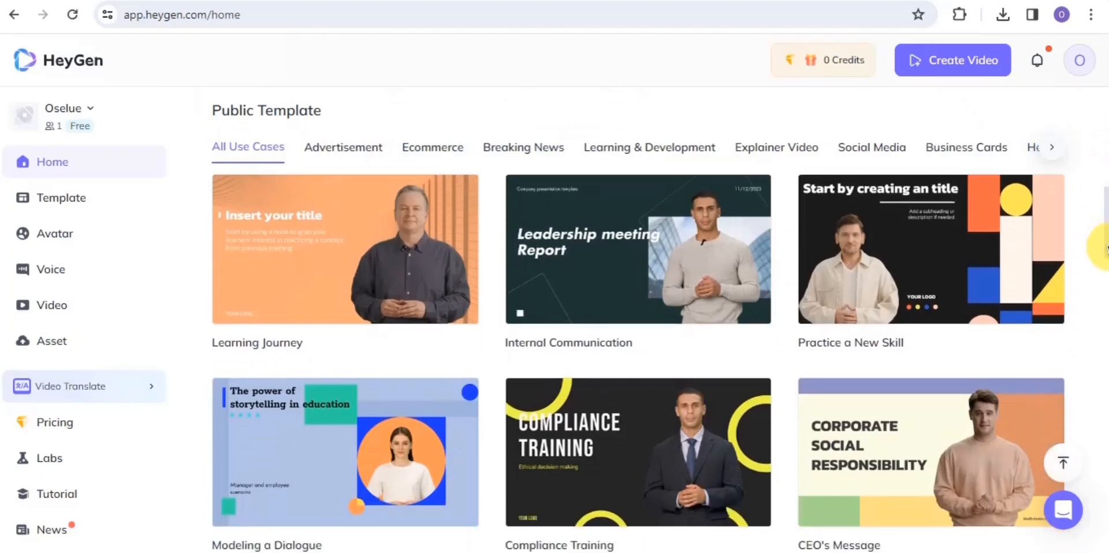
click(633, 237)
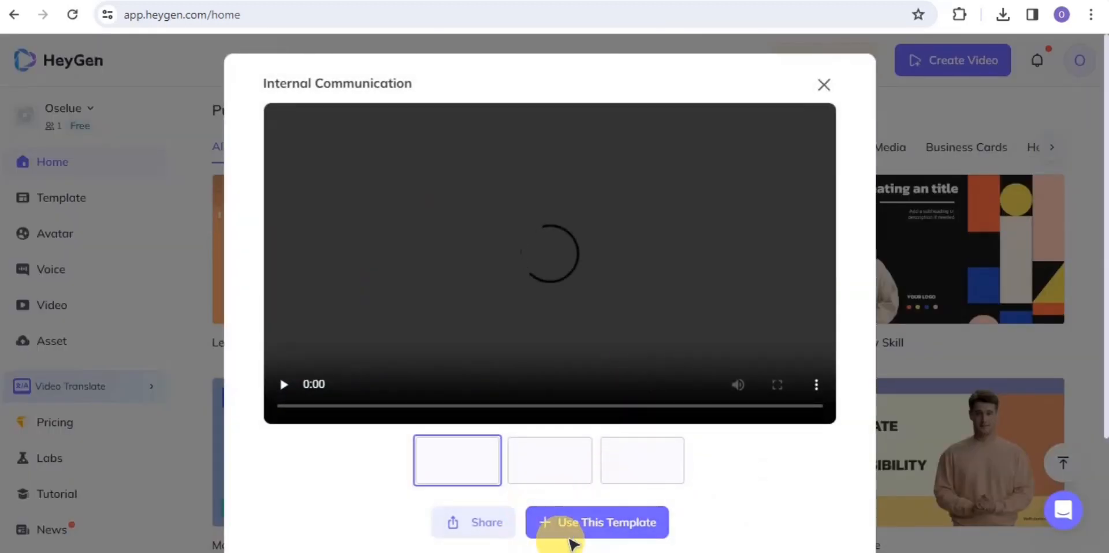
click(581, 523)
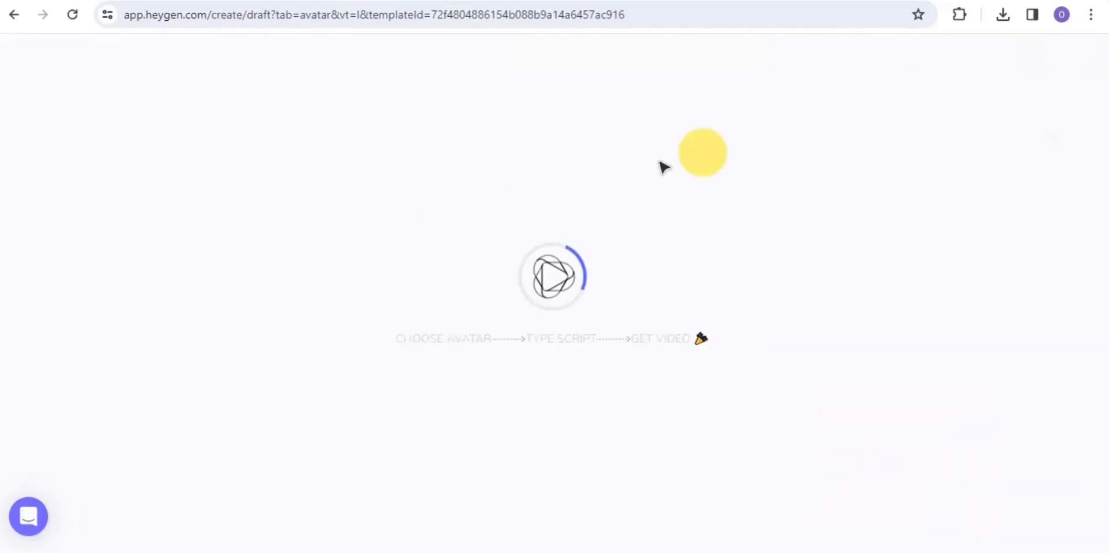